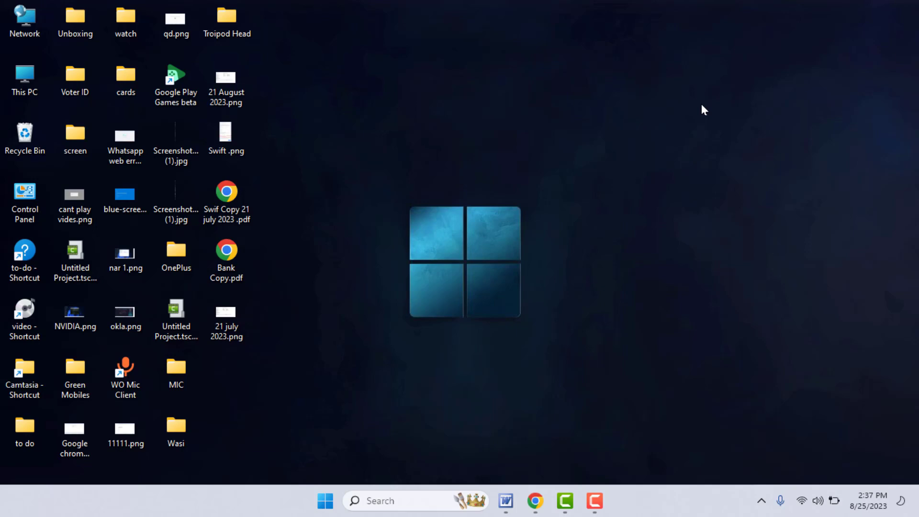
Step: Open Task Manager with Ctrl+Shift+Esc and maximize it
mouse_move(226, 314)
mouse_down()
mouse_move(272, 318)
mouse_move(220, 314)
mouse_move(291, 305)
mouse_move(417, 240)
mouse_move(243, 315)
mouse_up()
key(alt)
key(ctrl+shift+Escape)
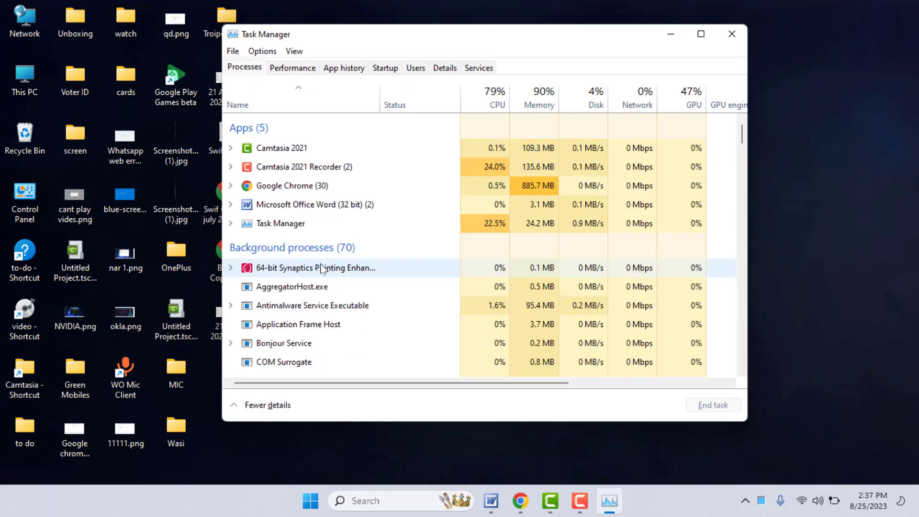
double_click(375, 35)
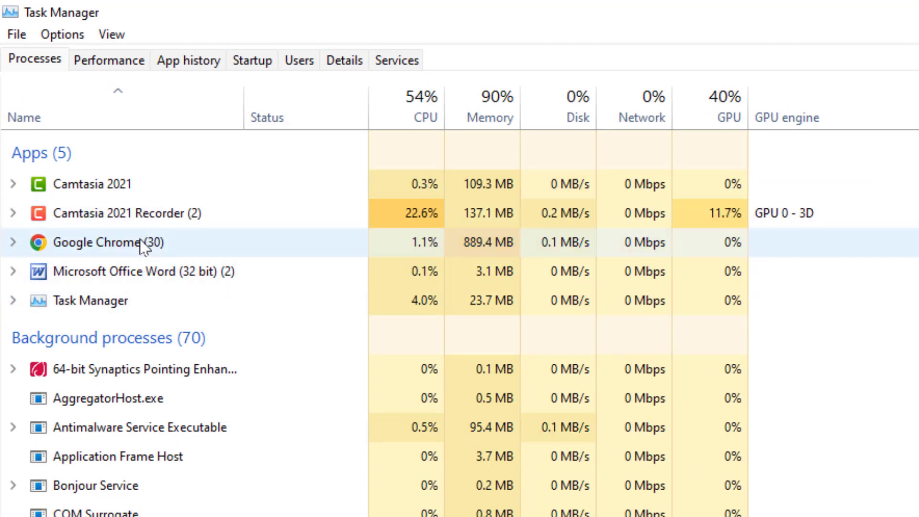
Step: Restart the Windows Explorer process, then close Task Manager
right_click(144, 248)
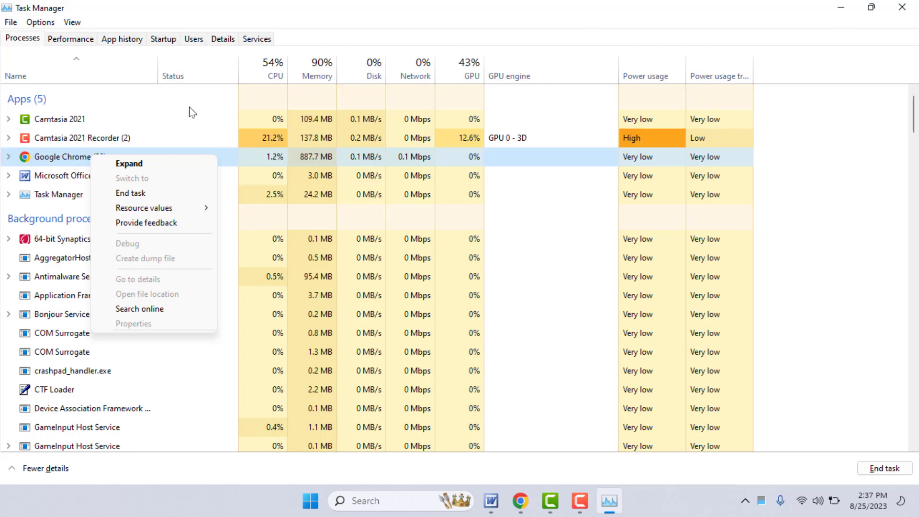
click(162, 108)
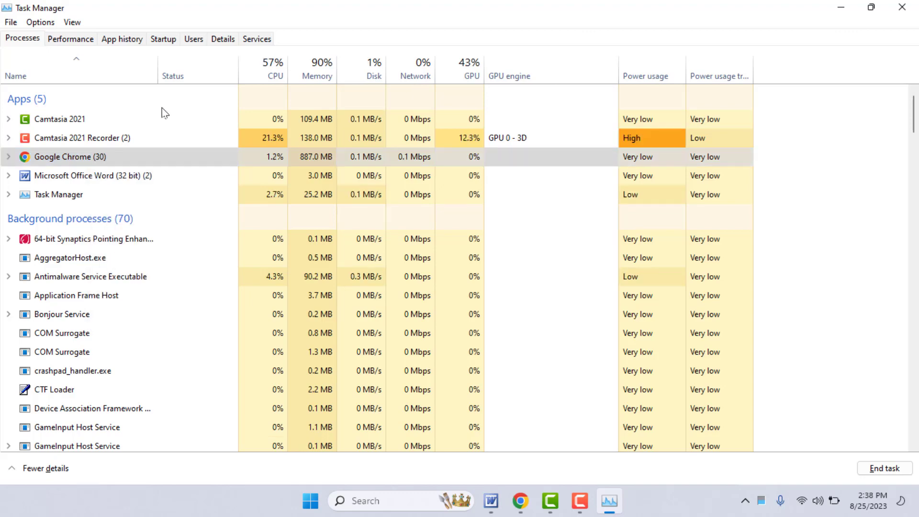
click(136, 286)
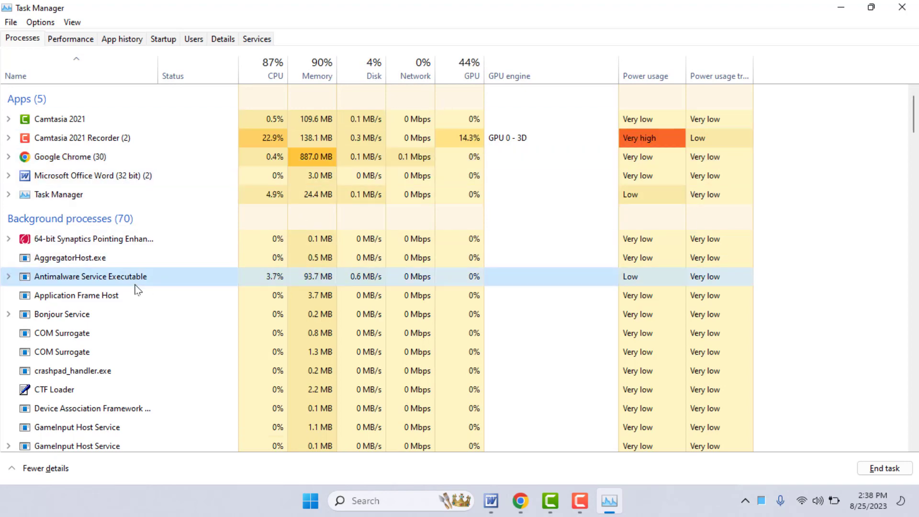
key(End)
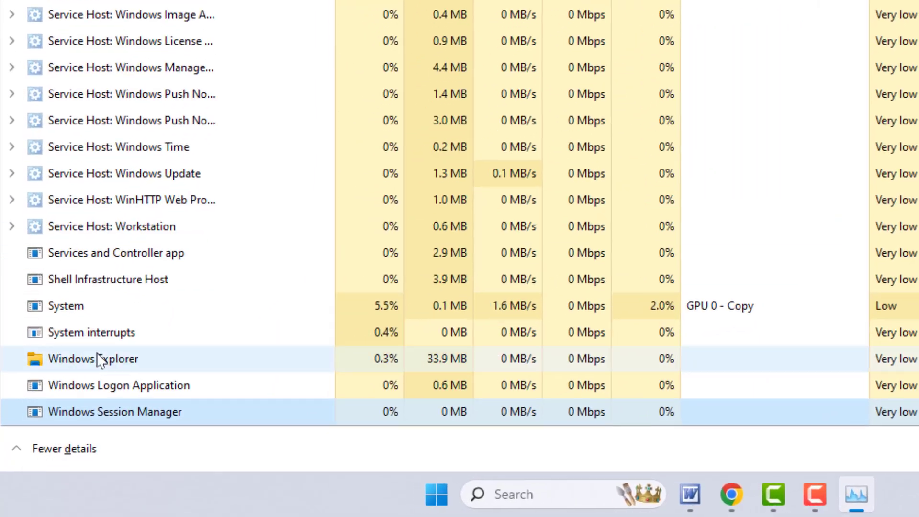
right_click(74, 408)
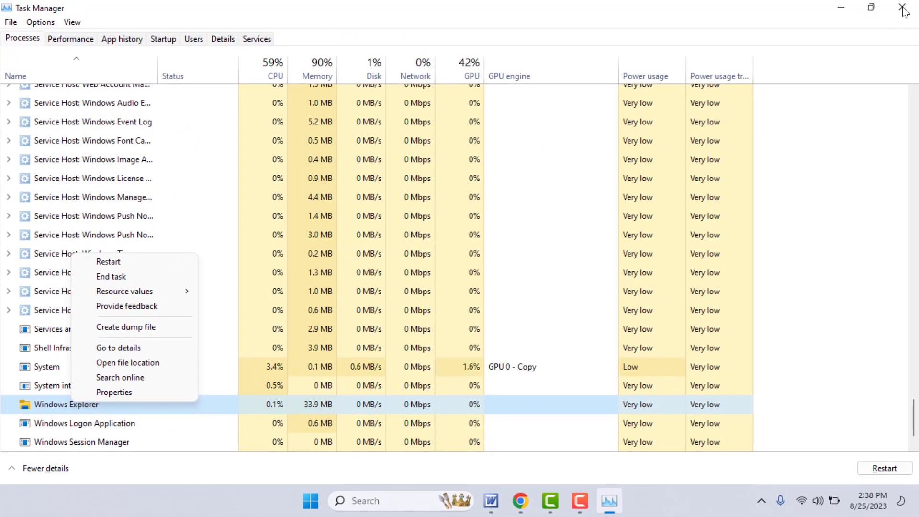
click(903, 9)
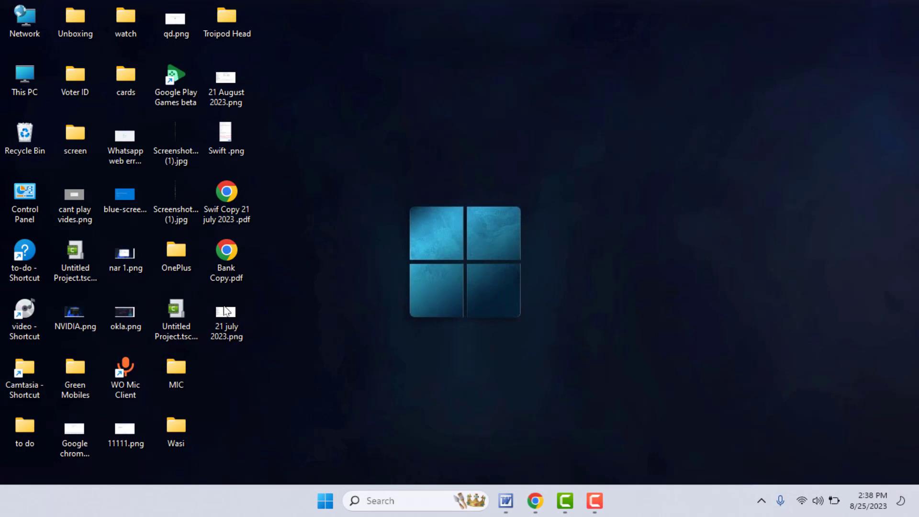
Step: Clear the desktop selection and launch Device Manager from the Win+X menu
drag(234, 322, 307, 341)
drag(233, 325, 233, 324)
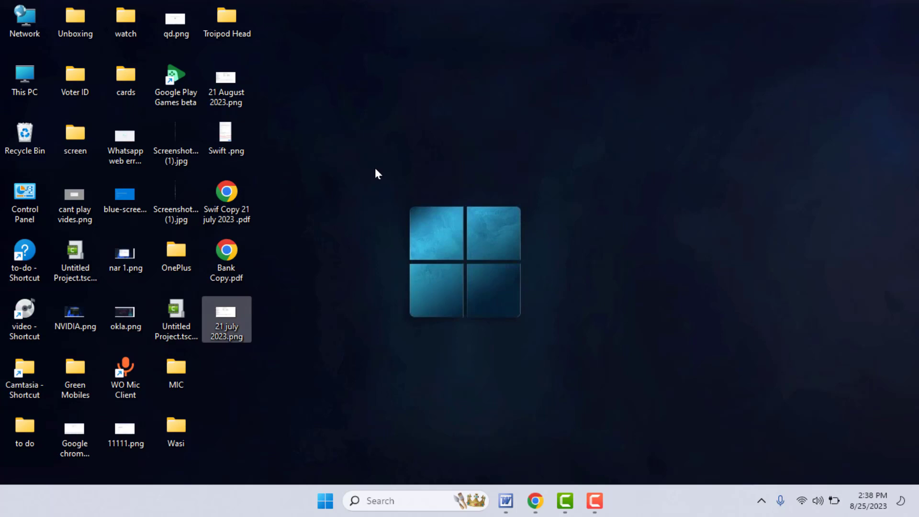
click(376, 170)
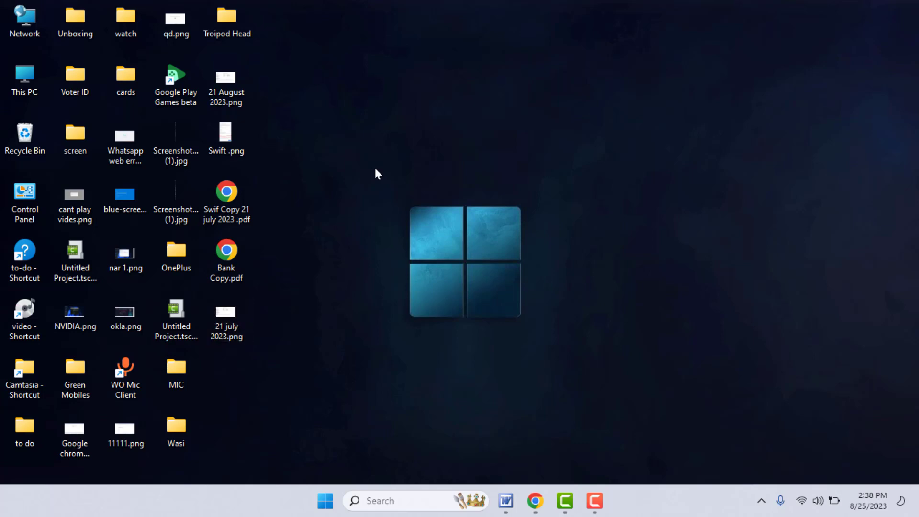
key(super+x)
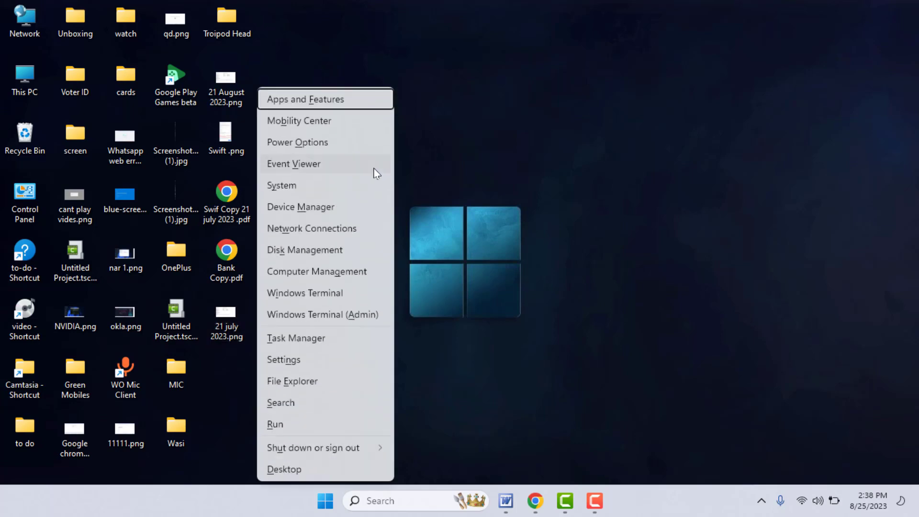
click(331, 205)
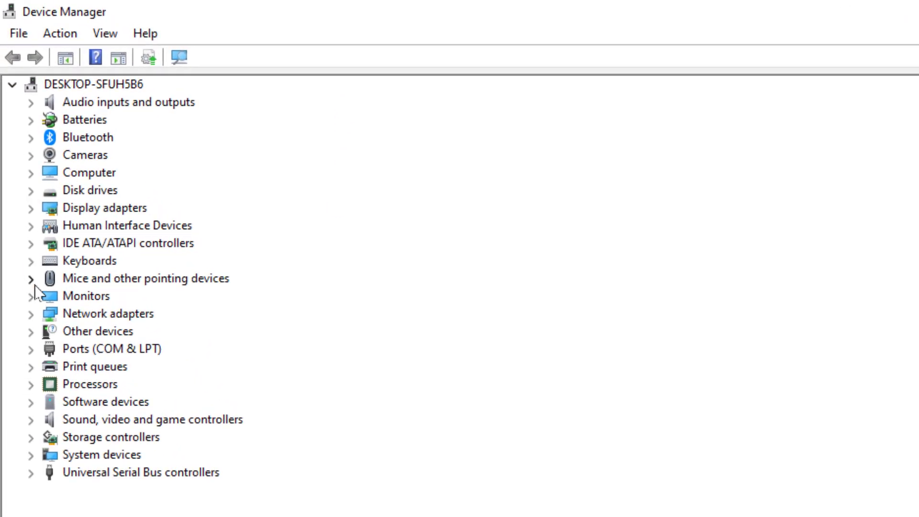
Step: Expand Mice and other pointing devices, then start and cancel a Dell Touchpad driver update
click(31, 279)
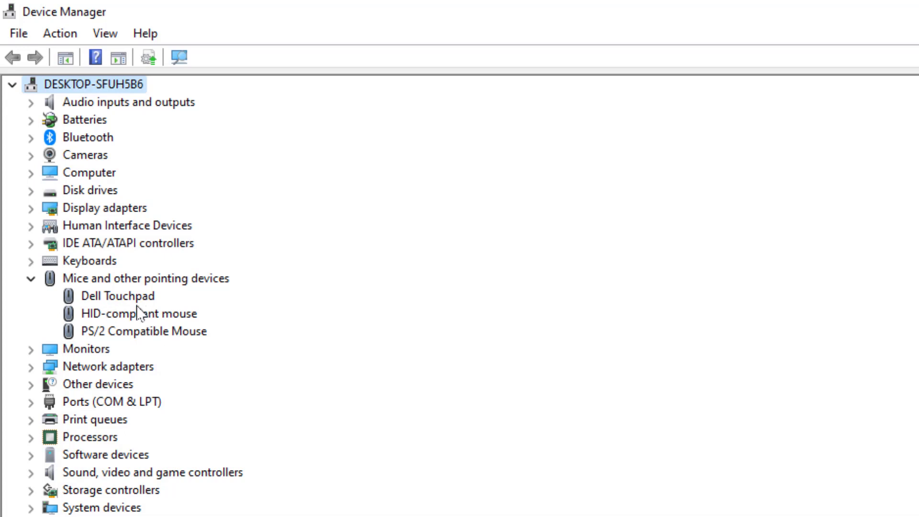
right_click(120, 298)
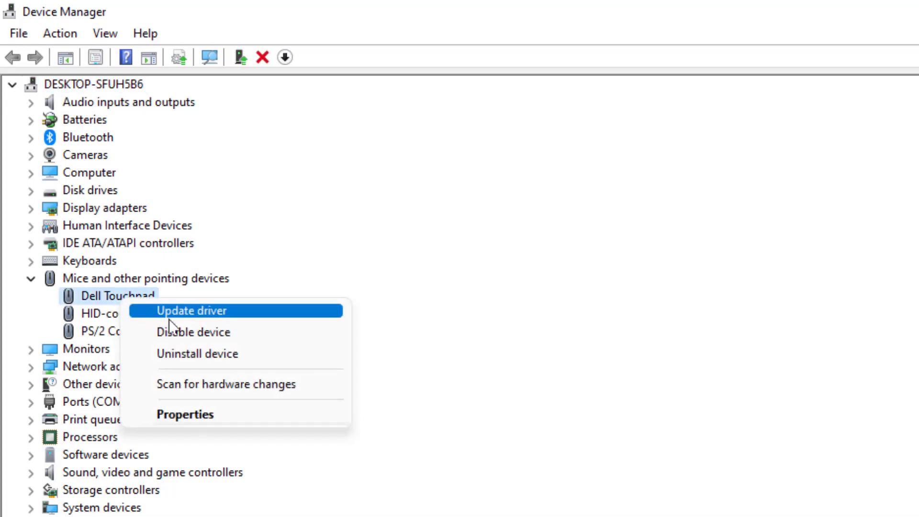
click(248, 320)
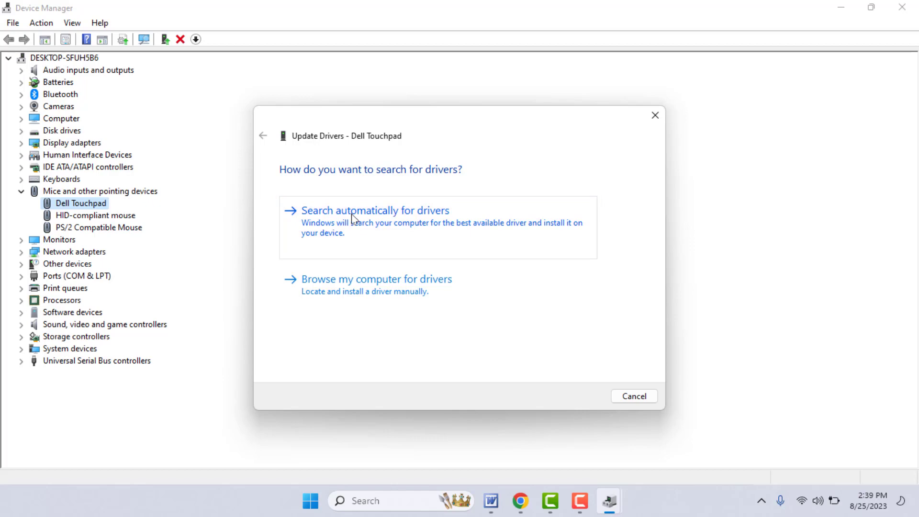
click(644, 114)
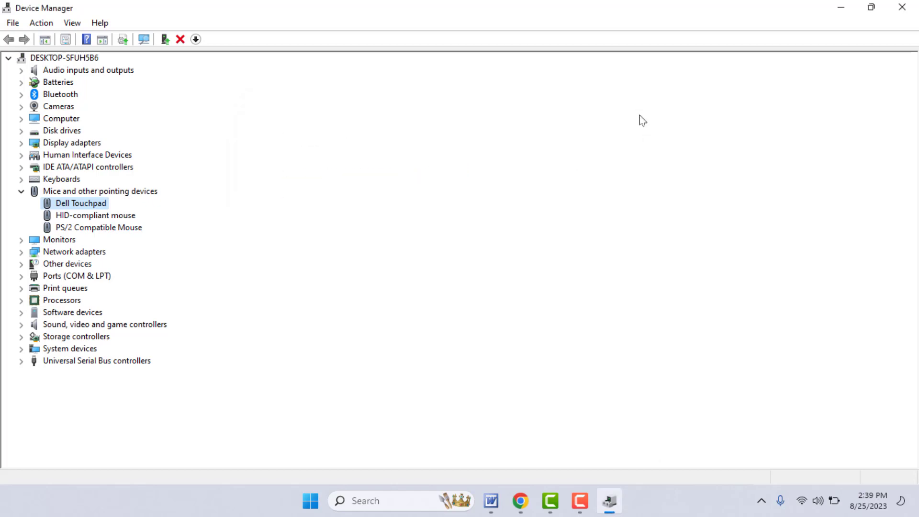
Step: Download and install the 2023-08 Cumulative Update Preview from Windows Update in Settings
key(super+i)
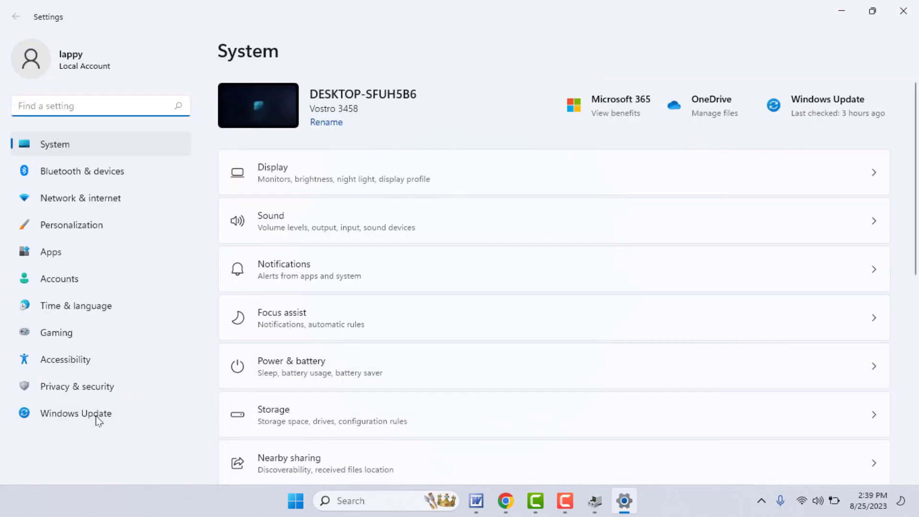
click(96, 415)
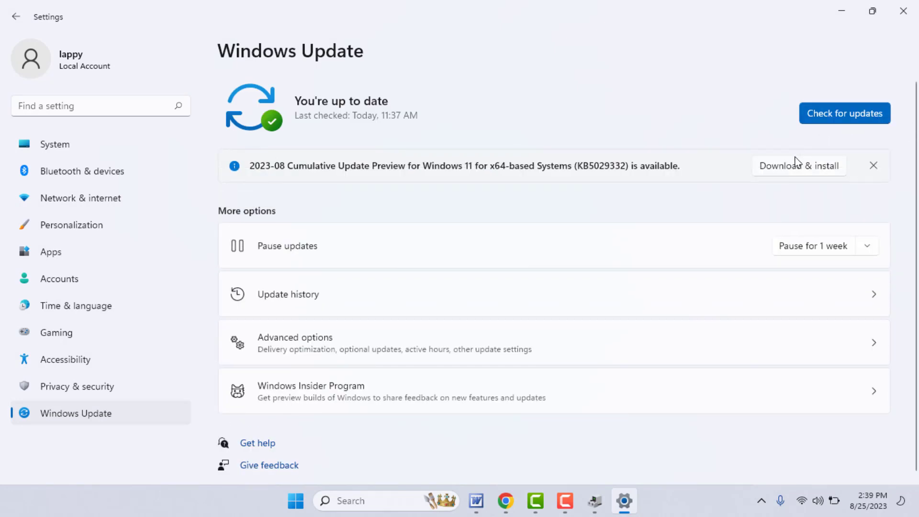
click(794, 168)
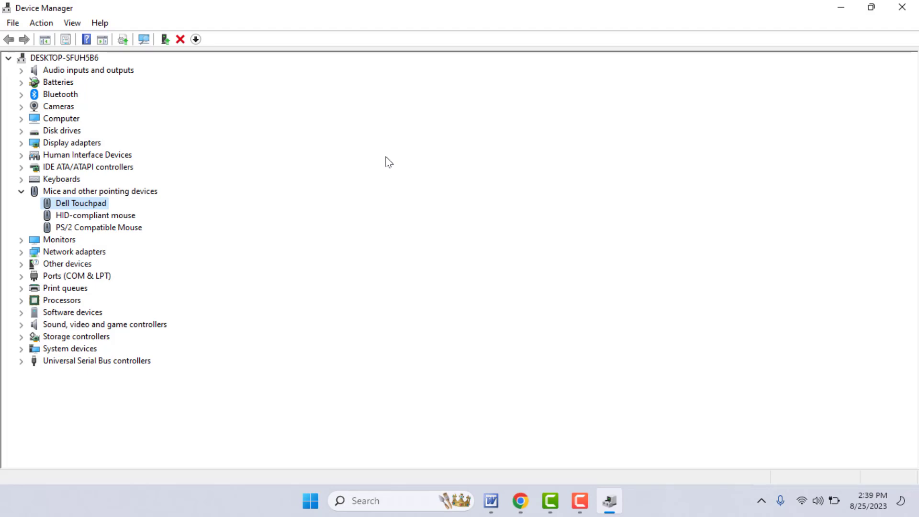
Step: Reinstall the Dell Touchpad driver from the installed driver list, then close Device Manager
right_click(98, 210)
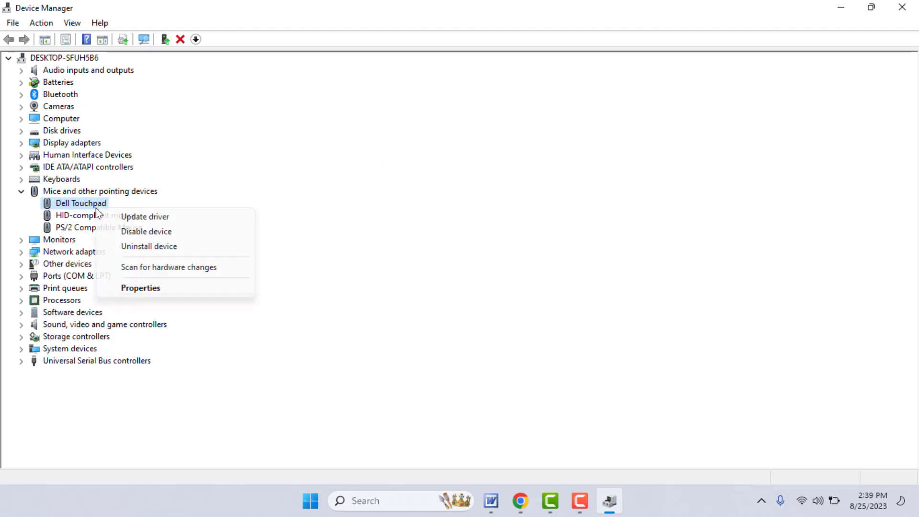
click(117, 216)
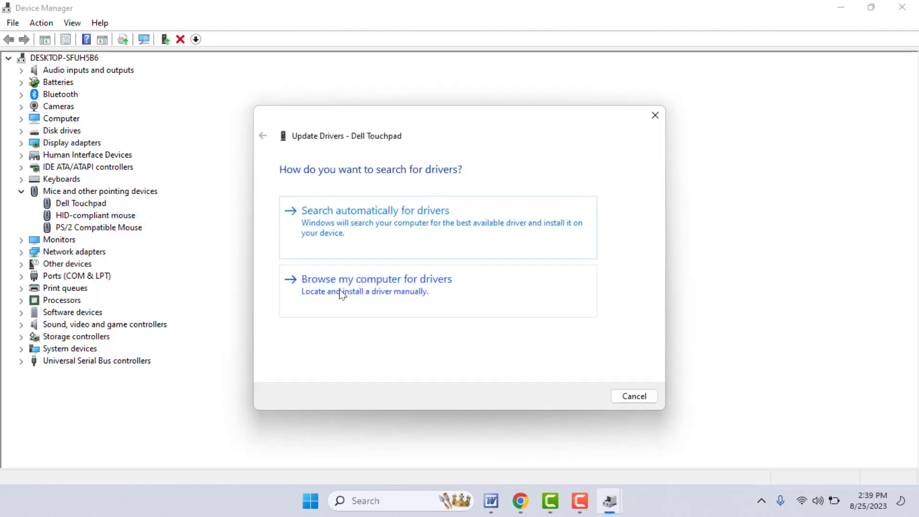
click(341, 289)
click(370, 327)
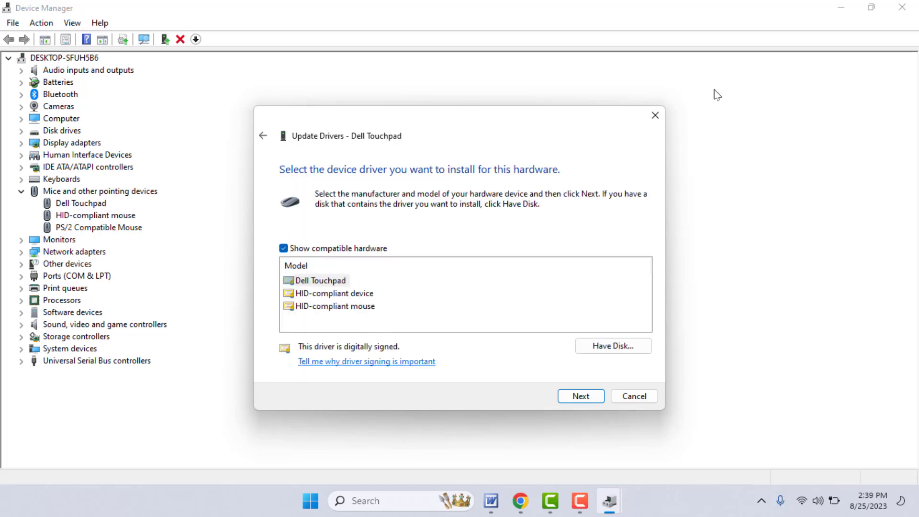
click(655, 116)
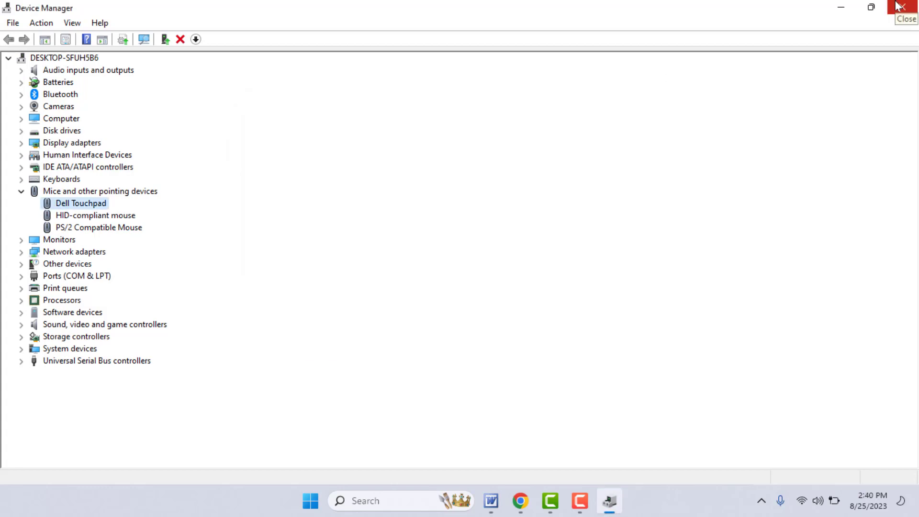
click(899, 6)
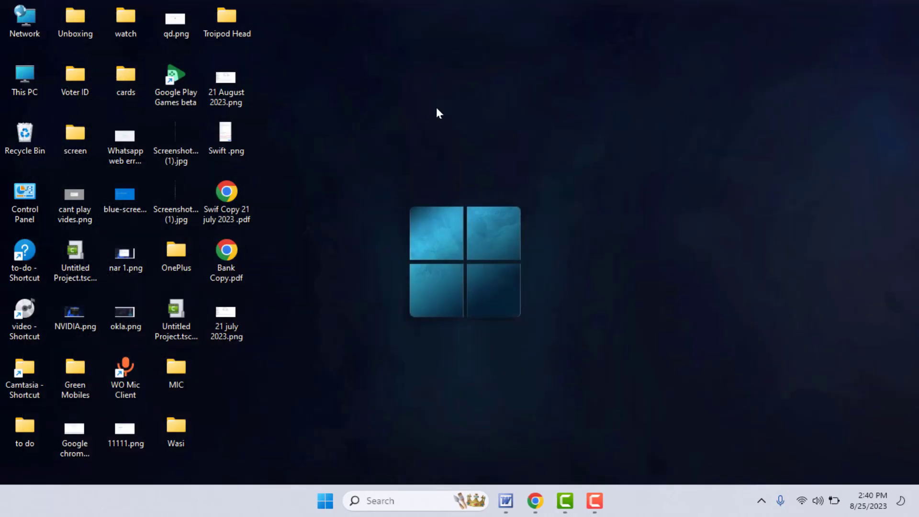
Step: Refresh the desktop, then launch Command Prompt from the Start menu's Pinned apps
mouse_move(237, 313)
mouse_down()
mouse_move(360, 337)
mouse_move(242, 261)
mouse_move(243, 310)
mouse_up()
click(429, 81)
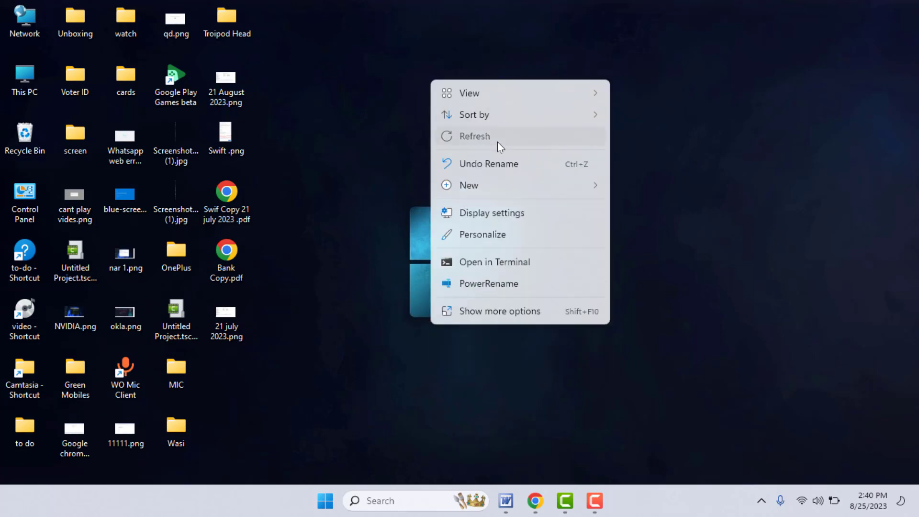
click(498, 142)
key(super)
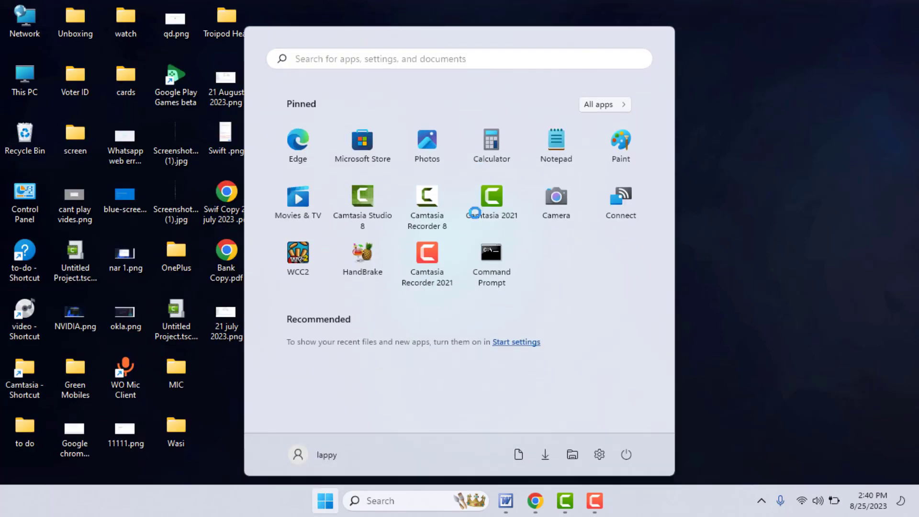
click(489, 268)
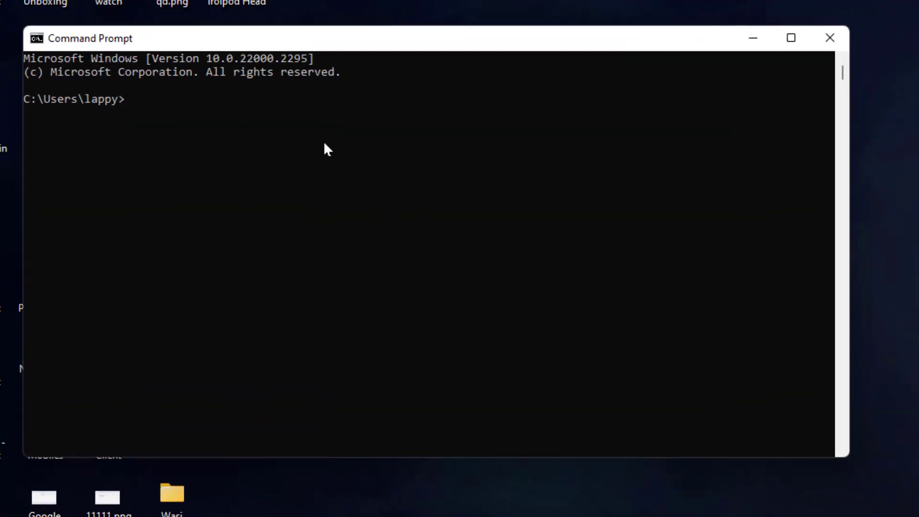
Step: Run SFC /scannow, which fails without administrator rights, then close Command Prompt
text(SFC /scannow)
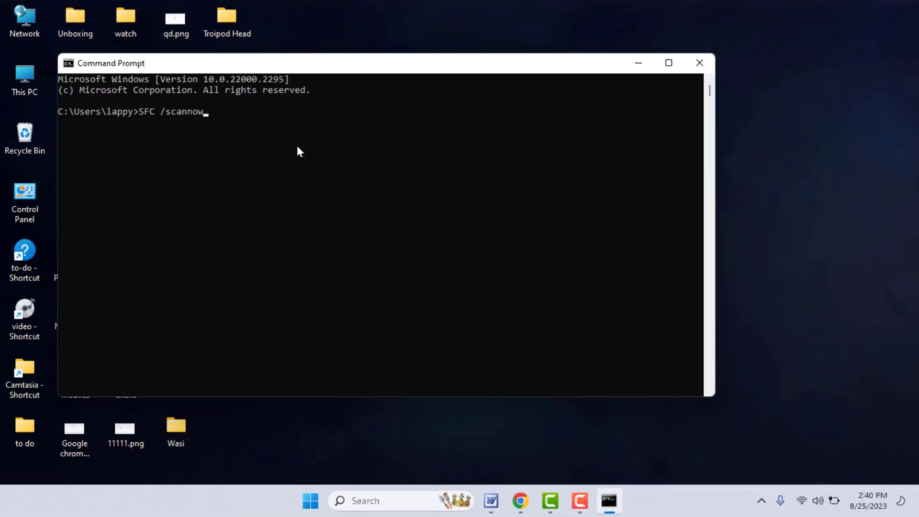
key(Return)
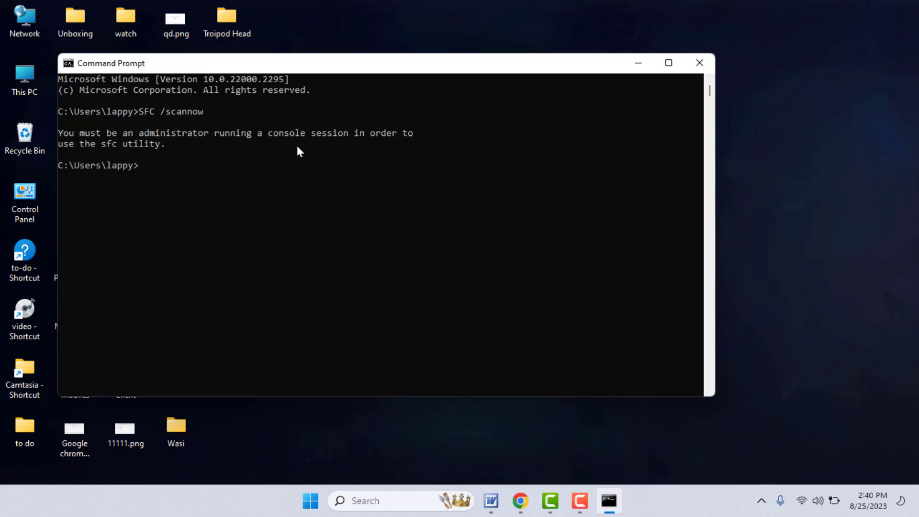
key(alt+F4)
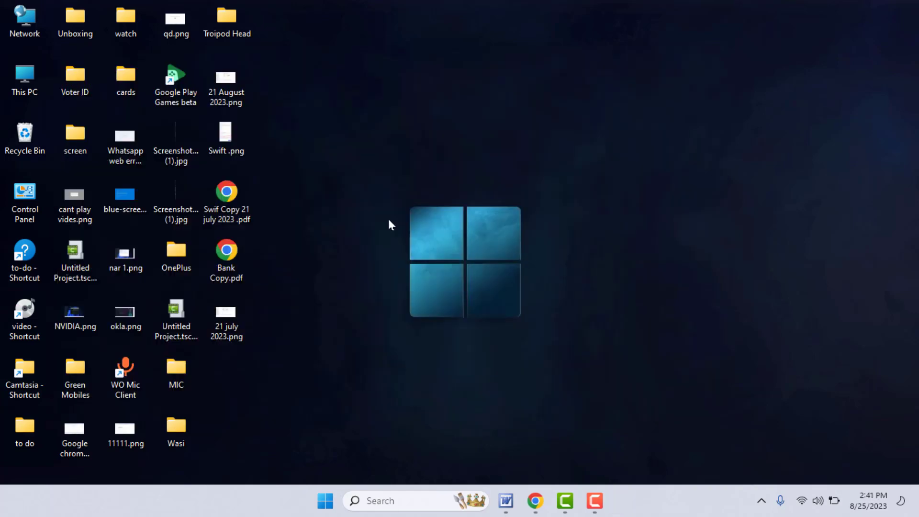